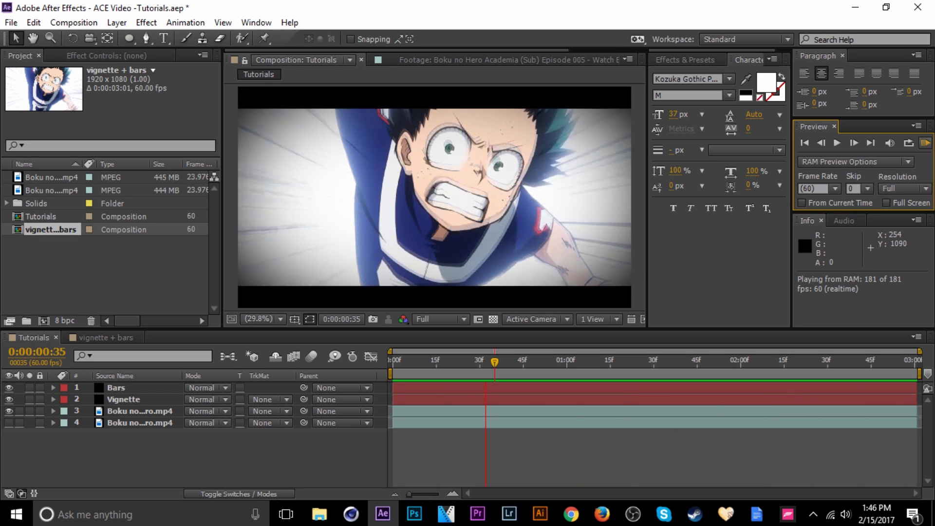
Stop the example preview and open the 'vignette + bars' comp holding only the Boku no Hero clip
left_click(505, 362)
left_click_drag(505, 363, 526, 362)
left_click(105, 337)
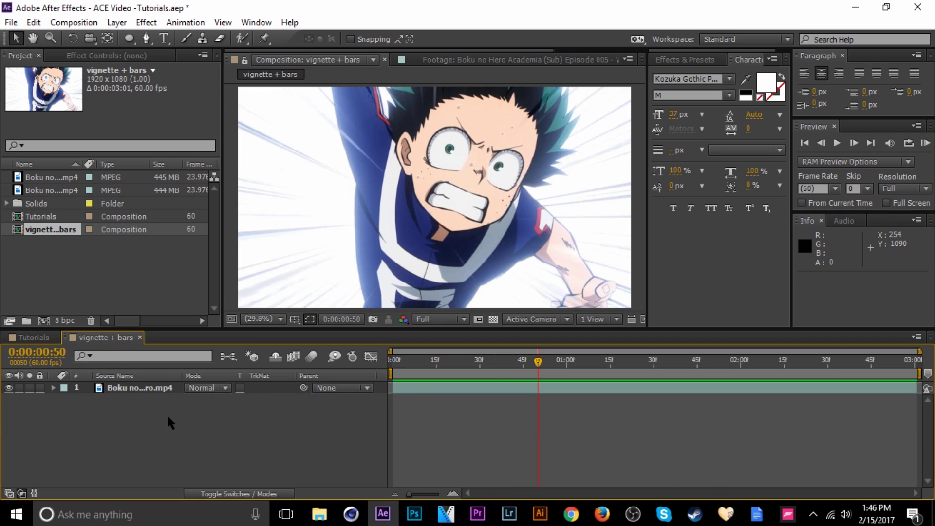
key("space")
key("space")
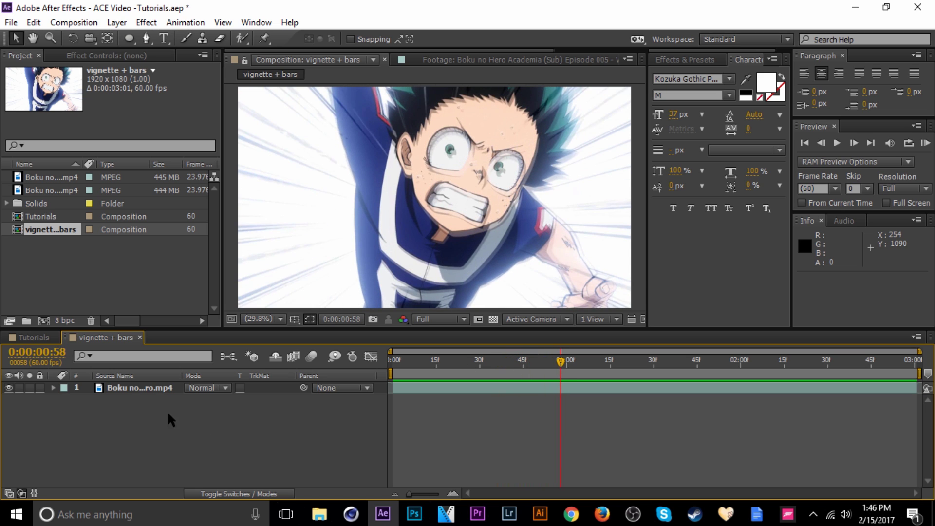
left_click_drag(452, 365, 463, 364)
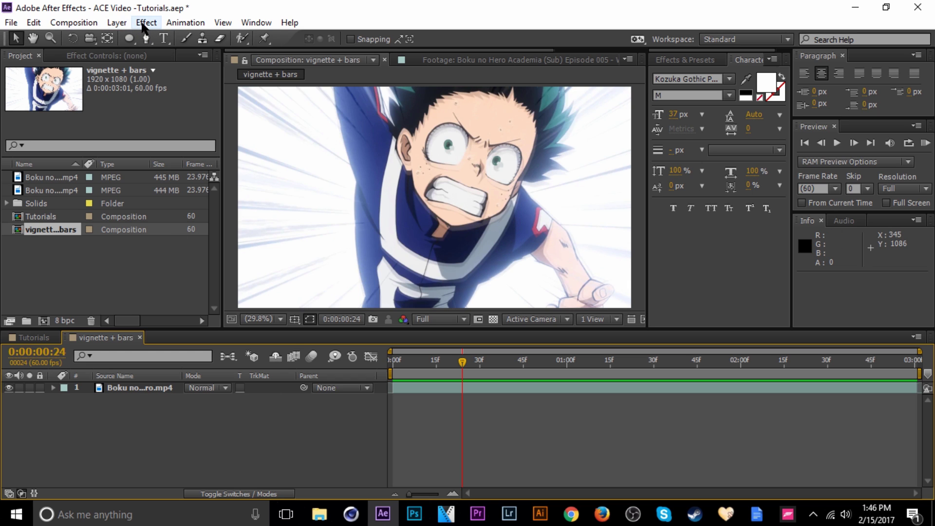
Create a black full-frame solid named 'Vignette' above the footage
left_click(119, 23)
mouse_move(167, 22)
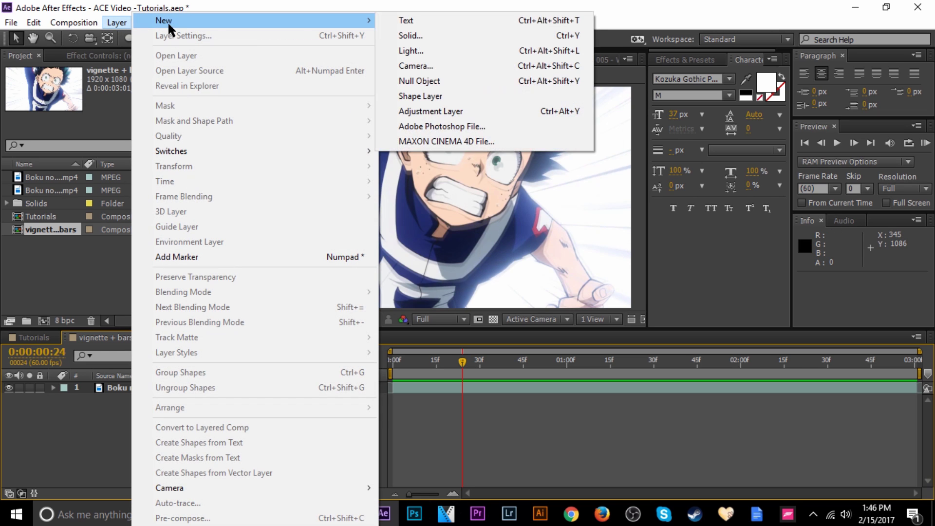
left_click(395, 35)
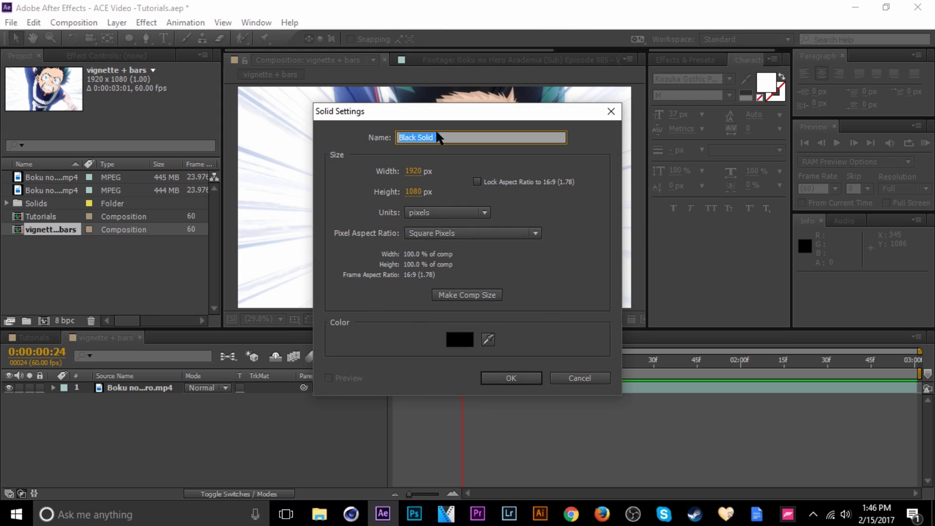
type("Vin")
left_click(511, 378)
left_click(204, 441)
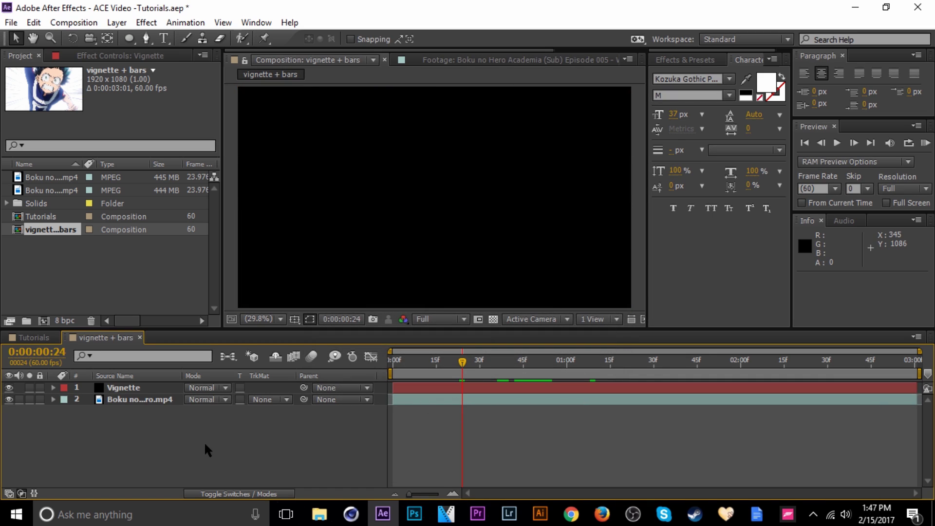
left_click(158, 389)
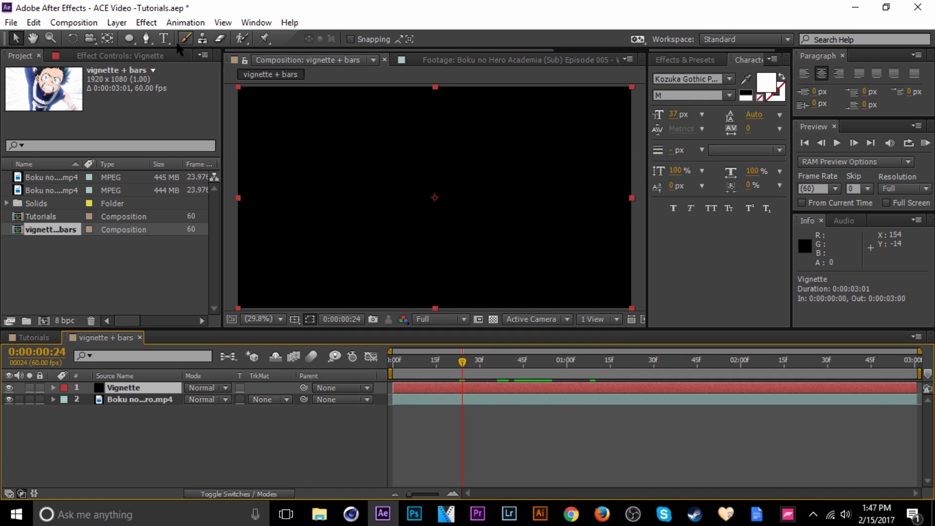
Choose the Ellipse Tool from the shape tool flyout
left_click(127, 39)
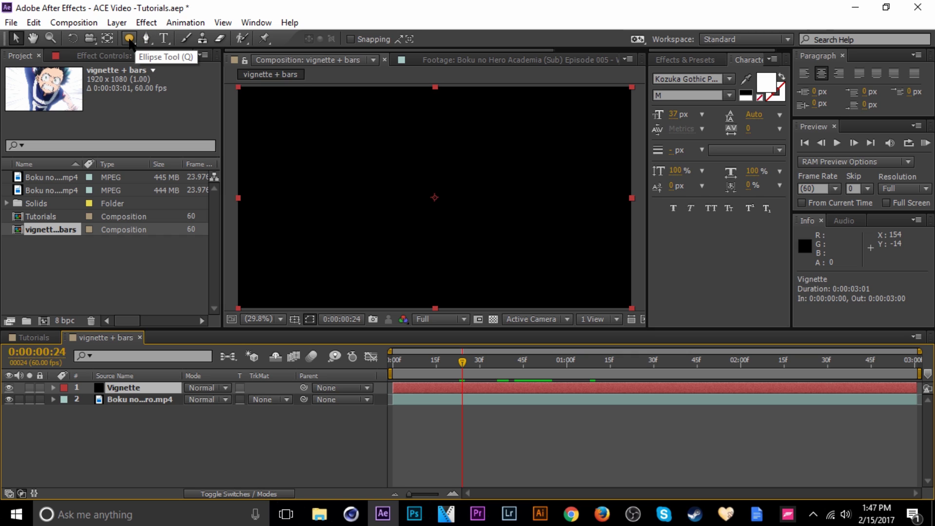
left_click(129, 40)
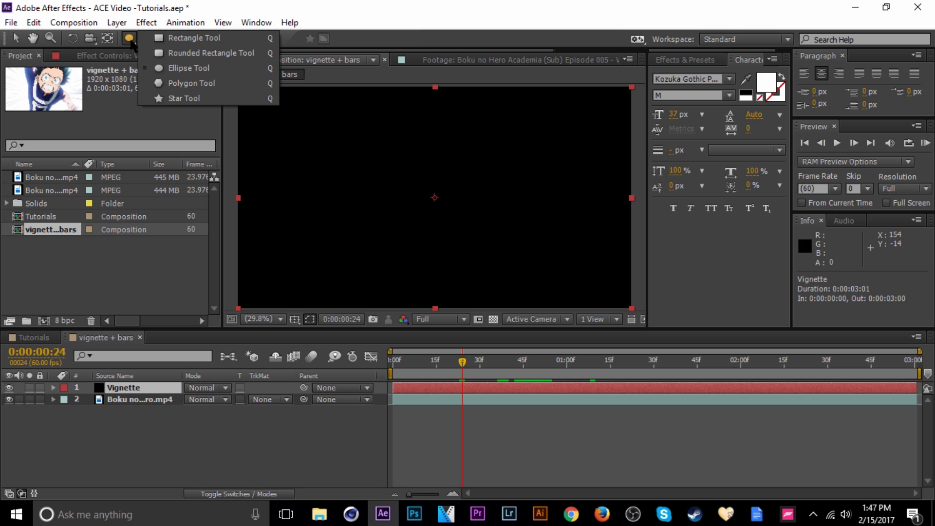
left_click(183, 72)
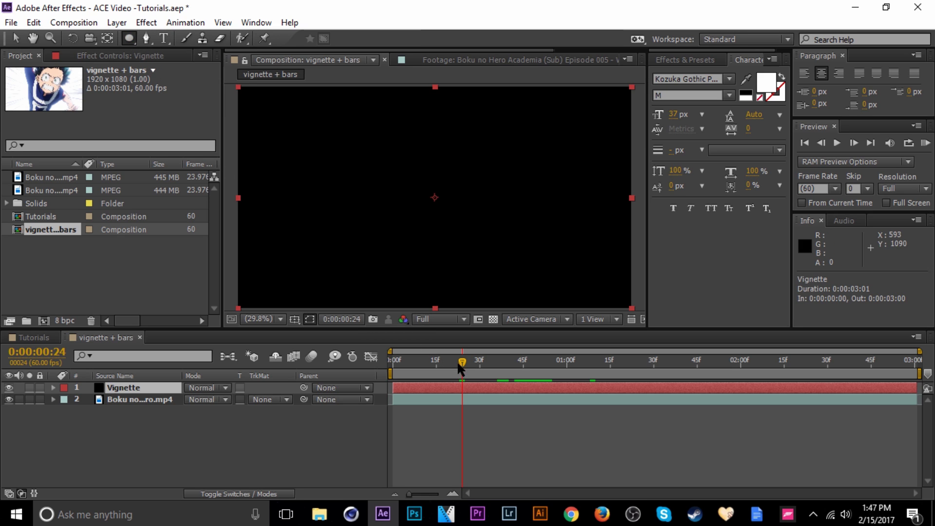
left_click_drag(463, 362, 471, 367)
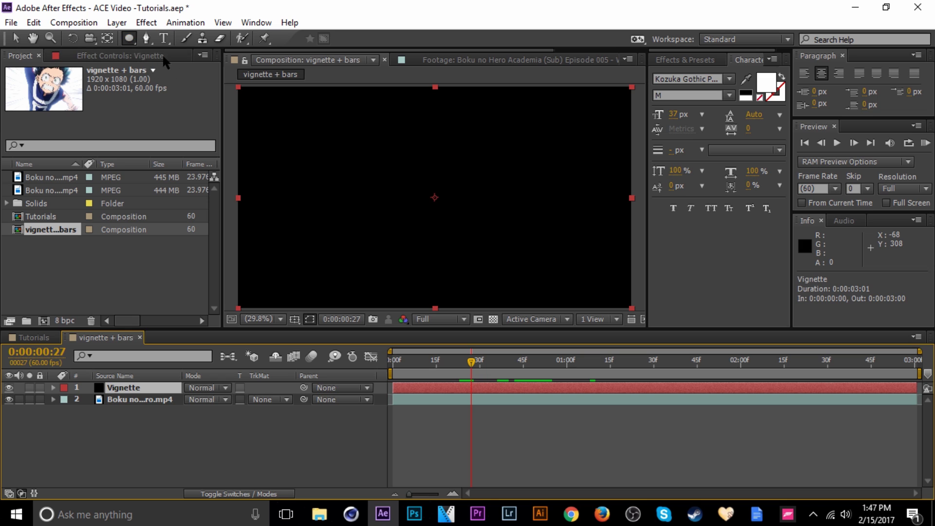
Fit an oval mask to the Vignette solid and set Mask 1 mode to Subtract
double_click(129, 38)
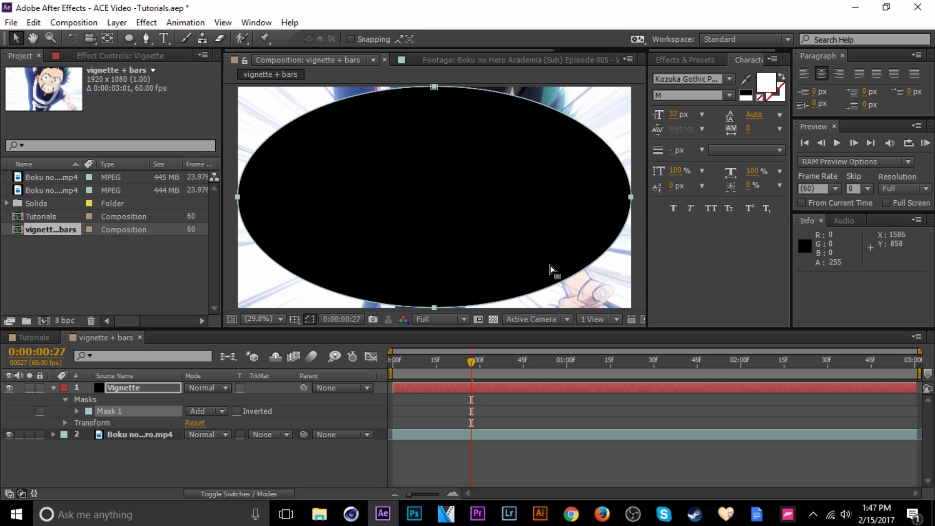
left_click(125, 389)
left_click_drag(478, 365, 546, 372)
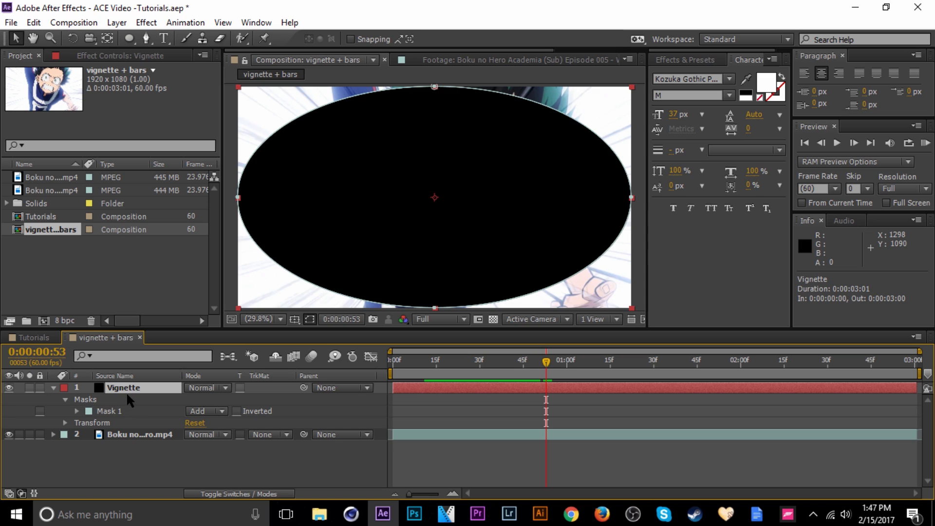
key("m")
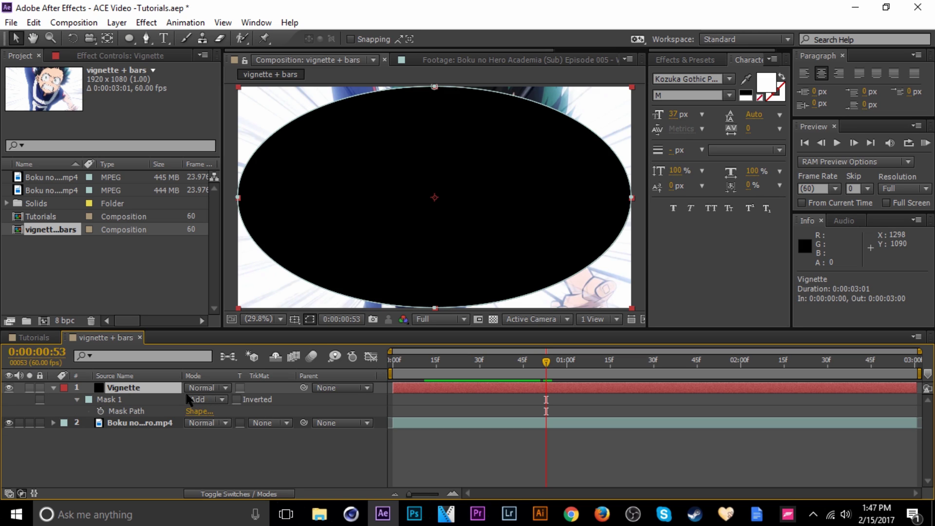
left_click(209, 397)
left_click(231, 323)
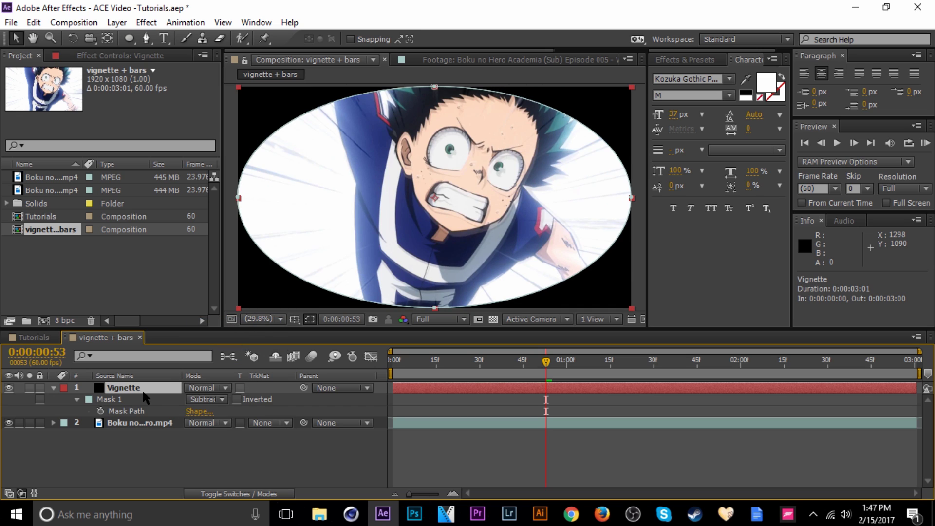
Set the mask expansion to 62 px, feather to 276 px, and opacity to 70%
key("m")
key("m")
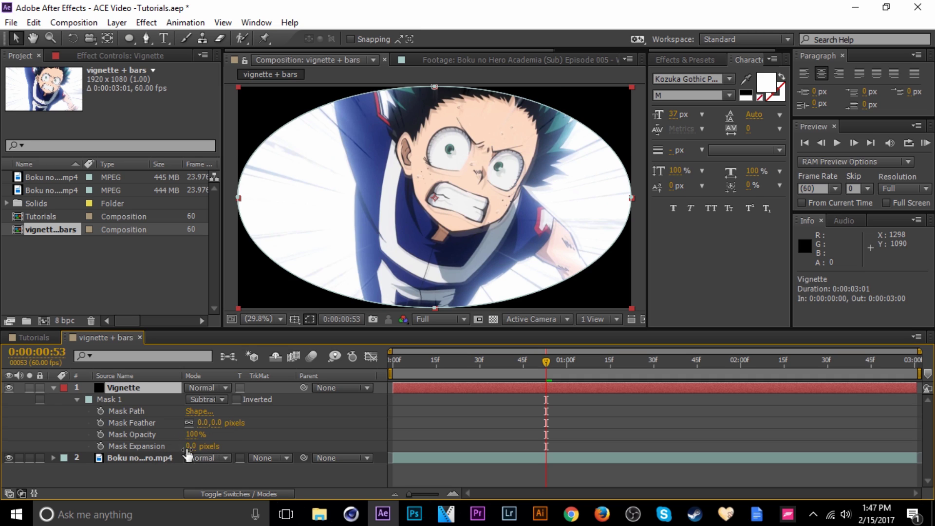
left_click_drag(190, 445, 342, 419)
left_click(271, 422)
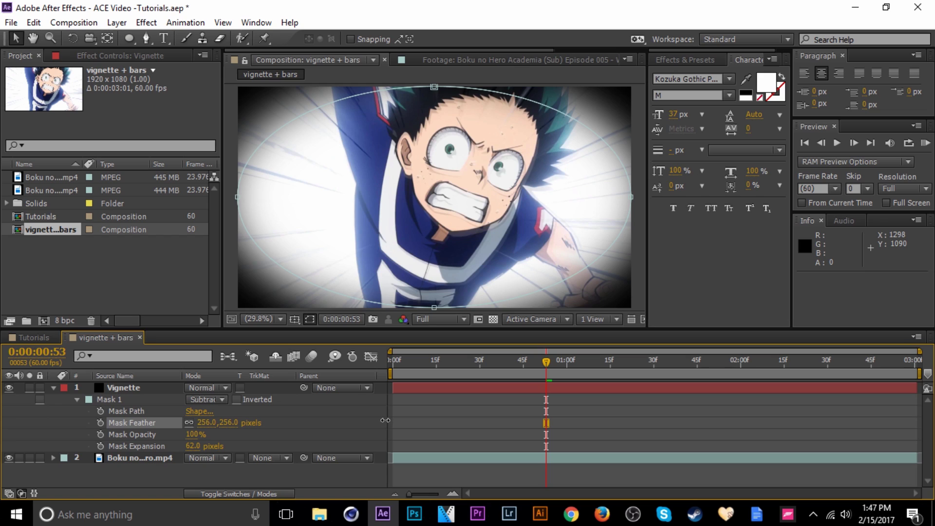
left_click_drag(385, 420, 385, 420)
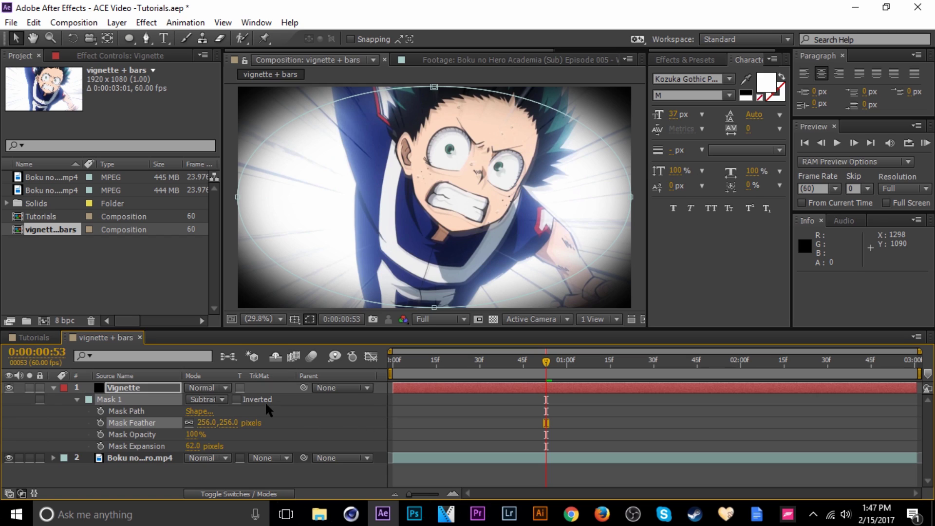
left_click(152, 388)
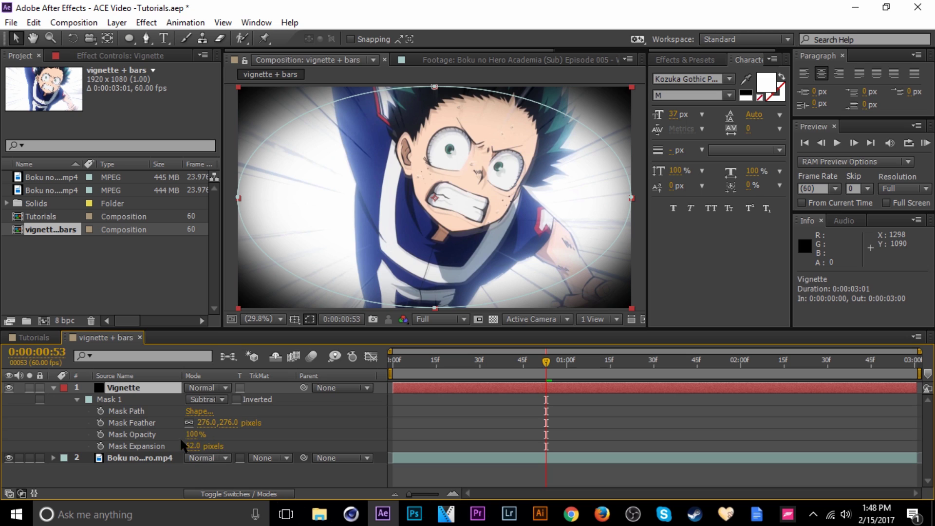
left_click_drag(191, 434, 177, 434)
left_click(487, 475)
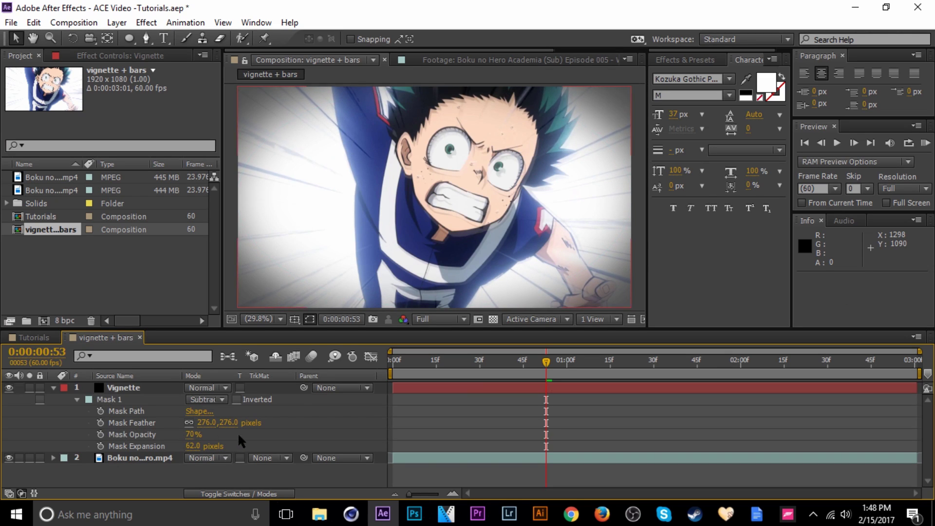
left_click_drag(546, 361, 486, 384)
Save the project with Ctrl+S and add a black full-frame solid named 'Bars' on top
left_click(52, 387)
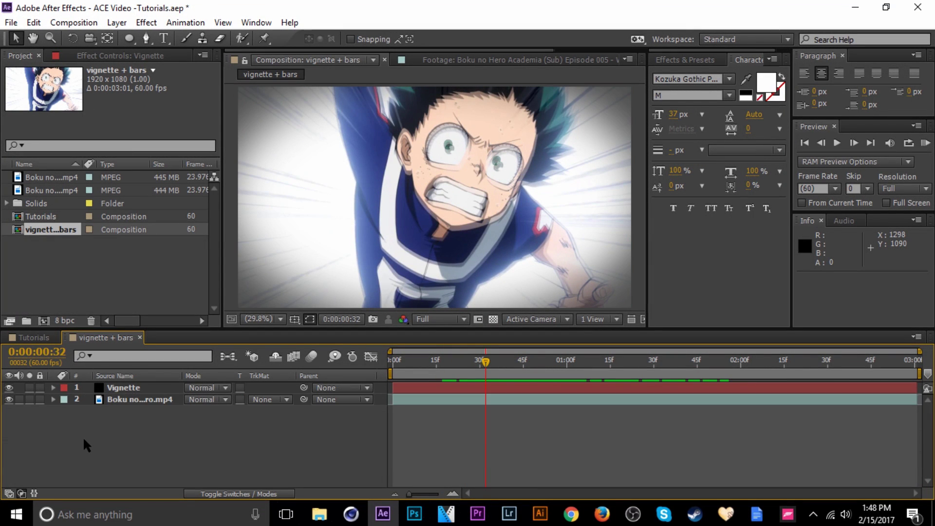
key("ctrl+s")
left_click(117, 22)
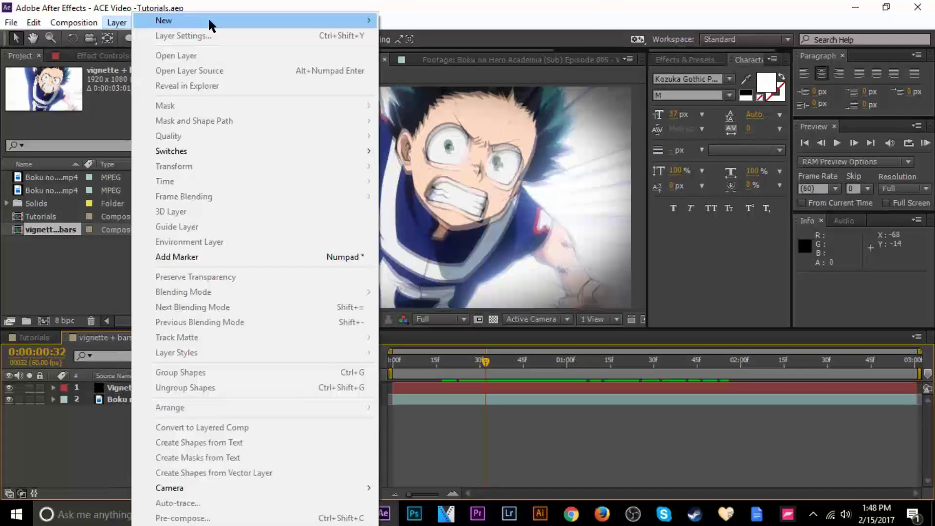
mouse_move(208, 20)
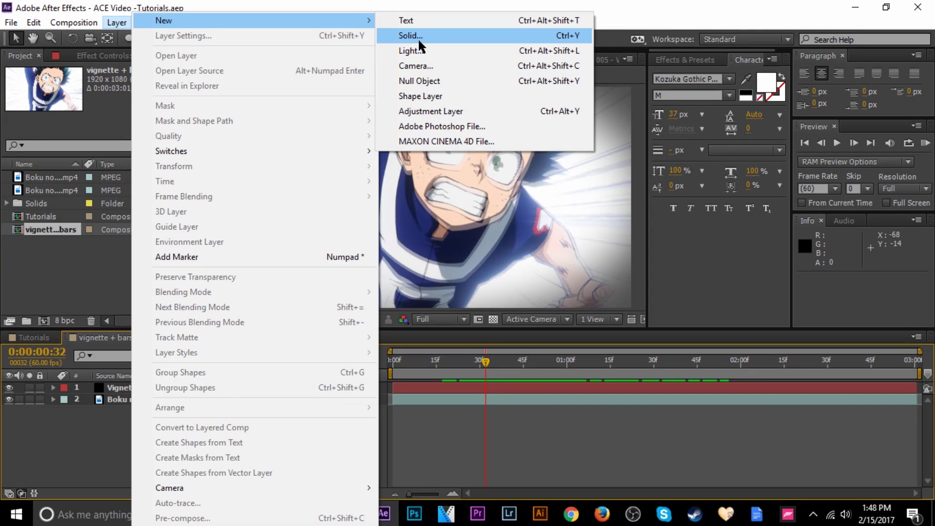
left_click(550, 37)
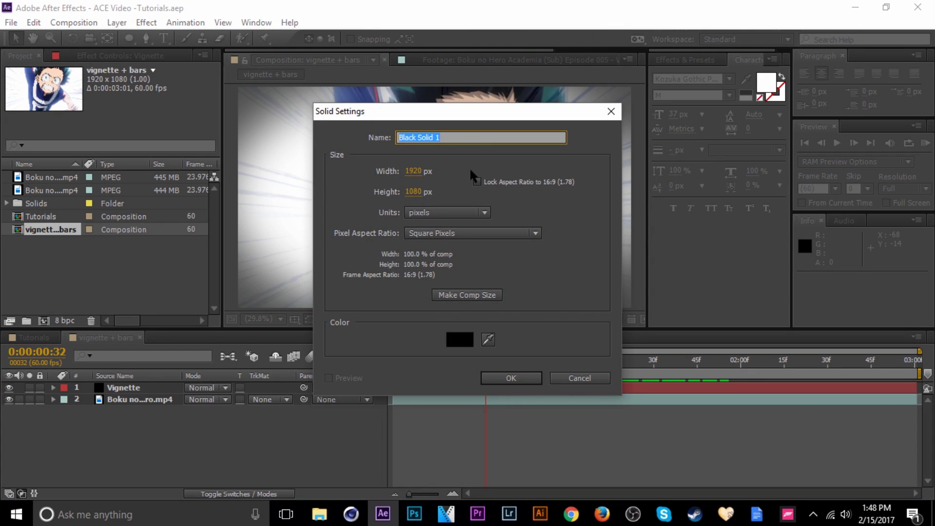
type("Bars")
key("Return")
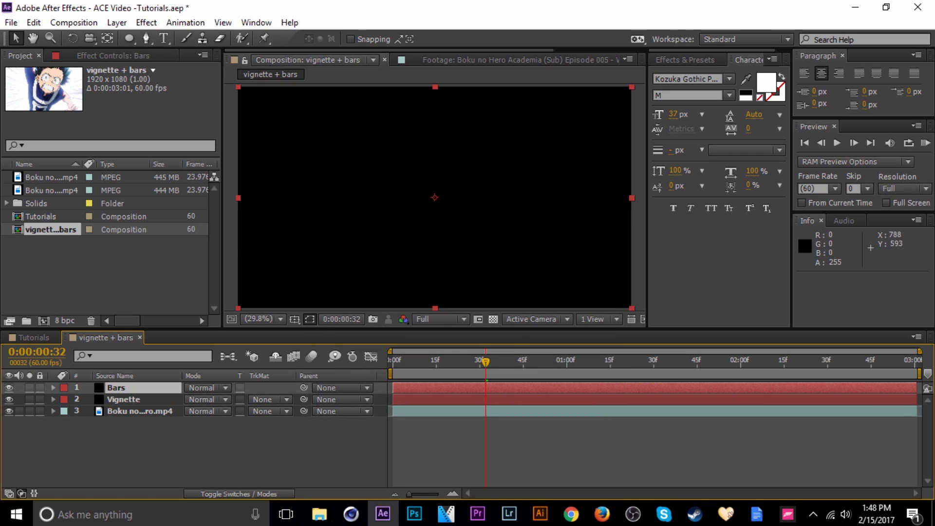
key("Page_Up")
key("Page_Up")
key("Page_Up")
left_click(150, 391)
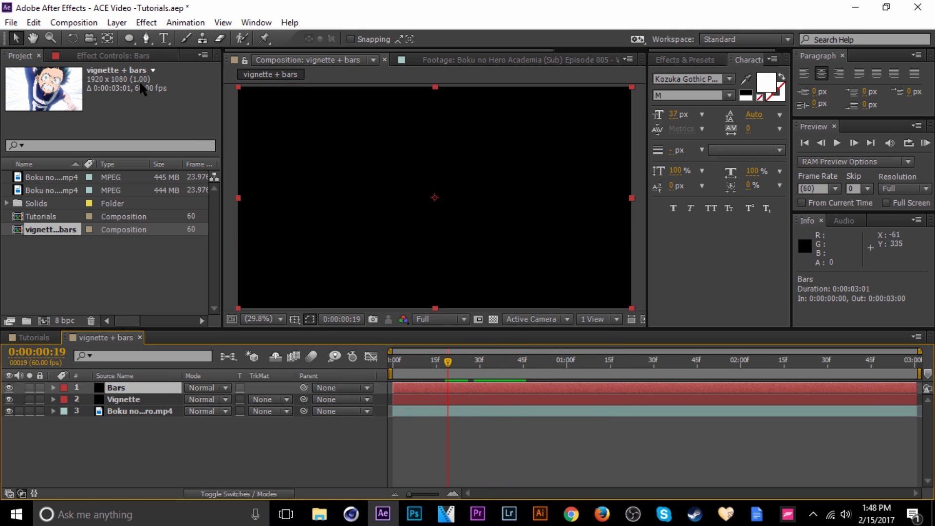
With the Rectangle tool, draw a wide horizontal rectangle mask across the Bars solid
left_click(129, 38)
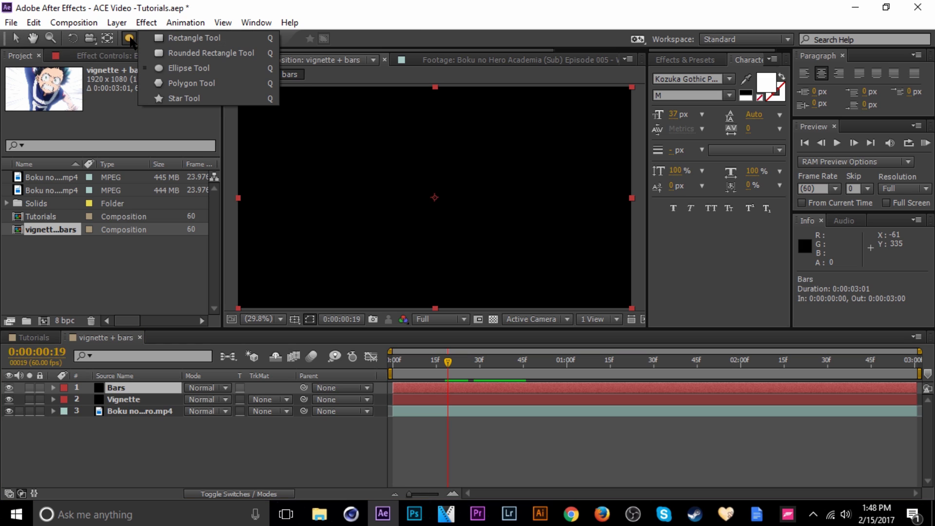
left_click(217, 37)
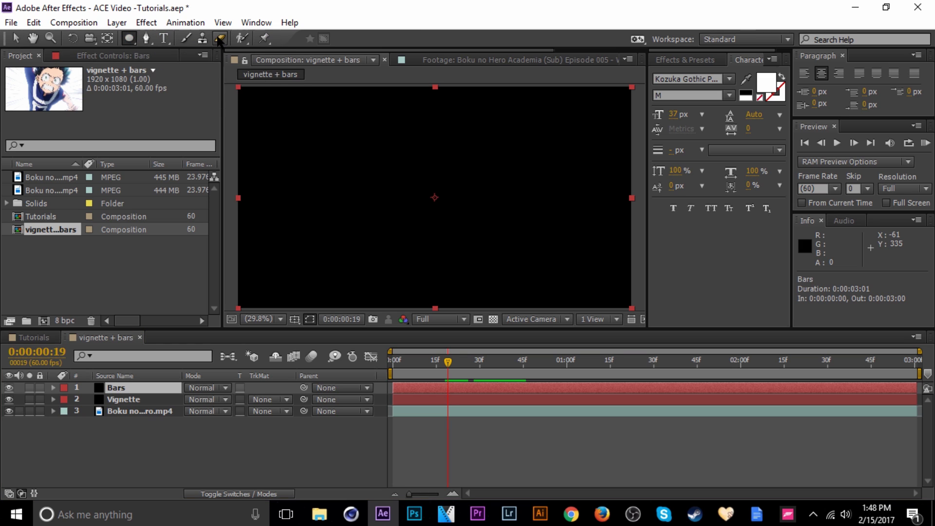
scroll(407, 175, "down", 2)
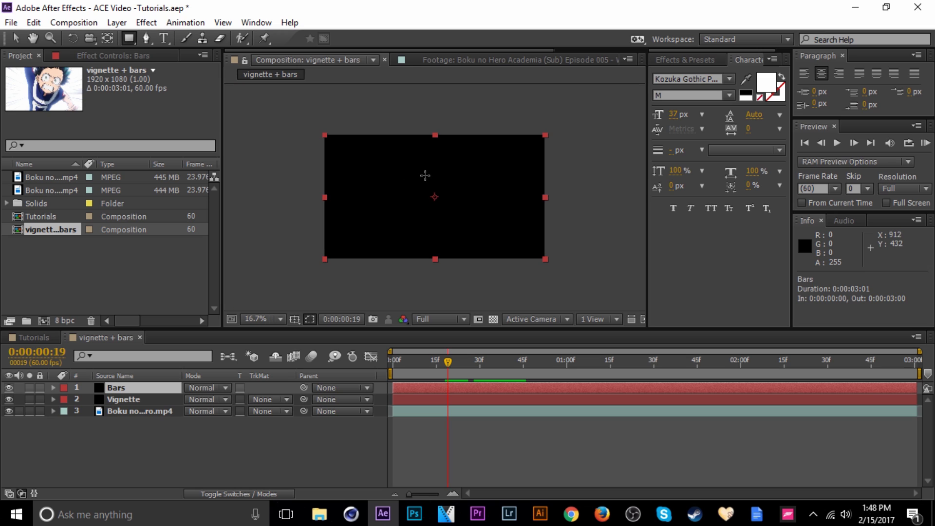
left_click_drag(438, 192, 469, 190)
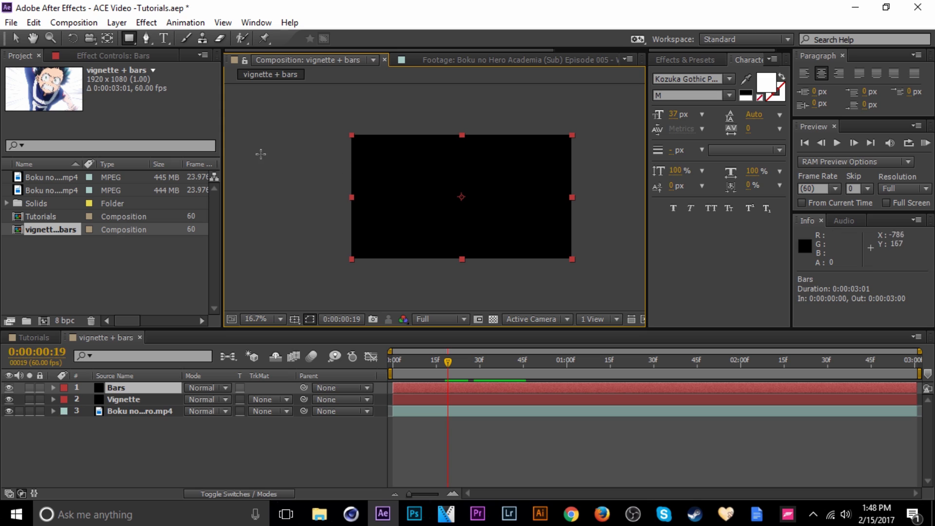
scroll(271, 160, "down", 2)
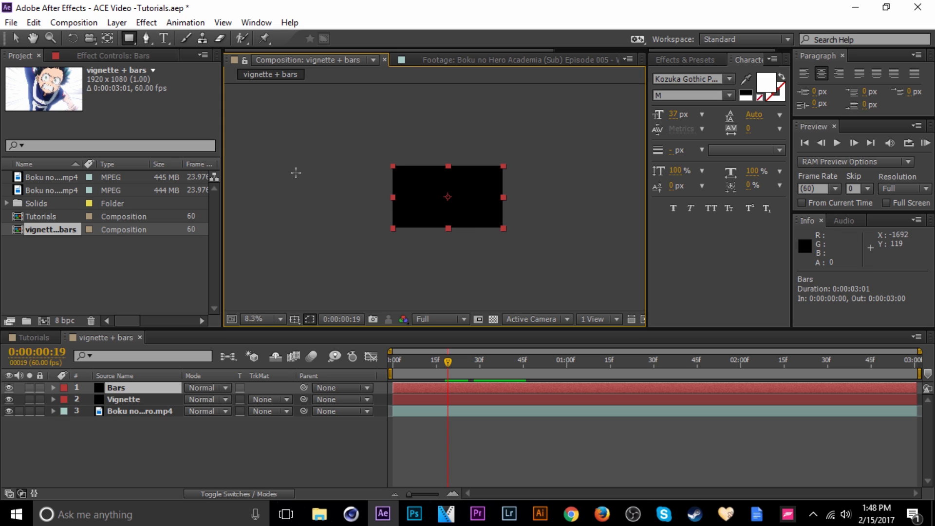
key("period")
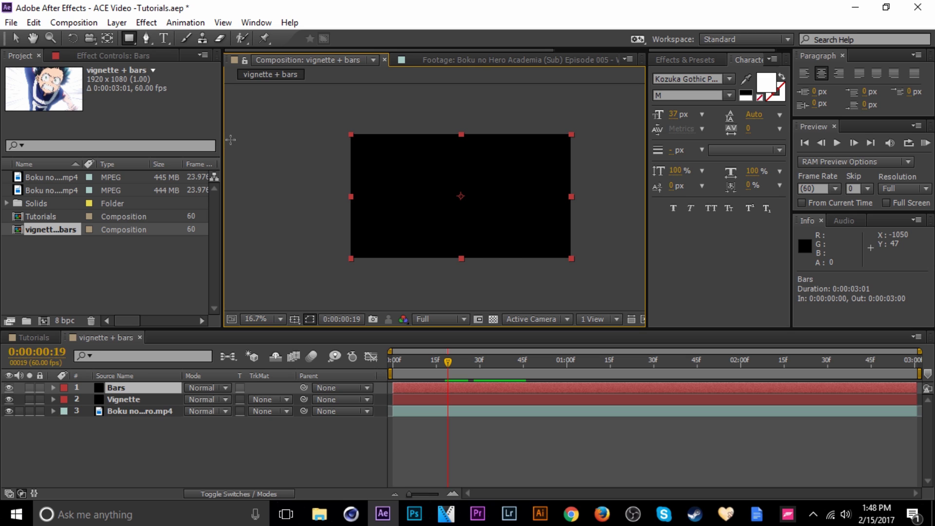
left_click_drag(231, 140, 649, 245)
Stretch the Bars mask past the frame's right edge and set Mask 1 to Subtract
key("v")
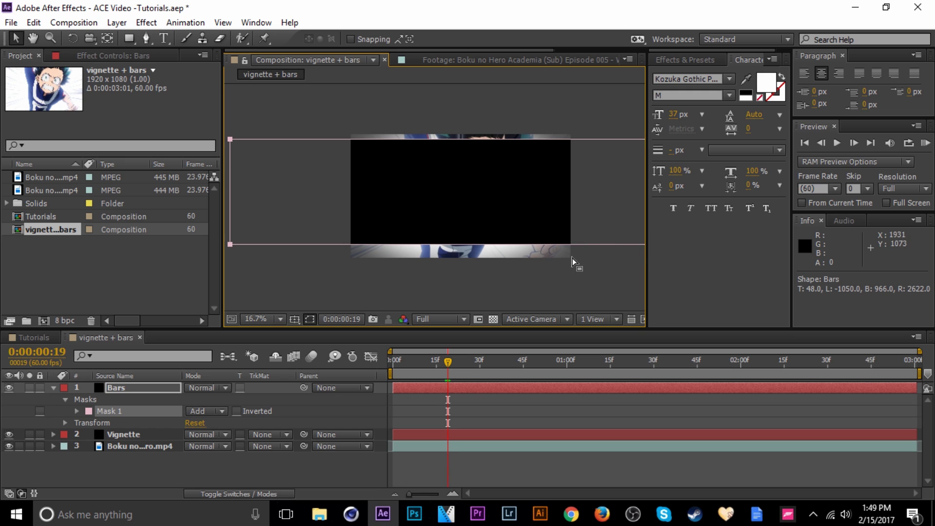
left_click_drag(600, 264, 533, 257)
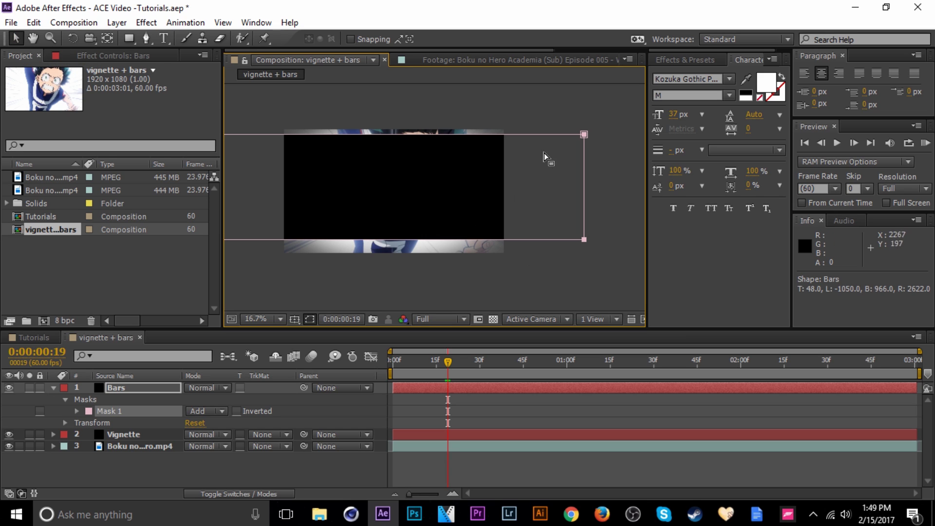
left_click_drag(585, 134, 616, 140)
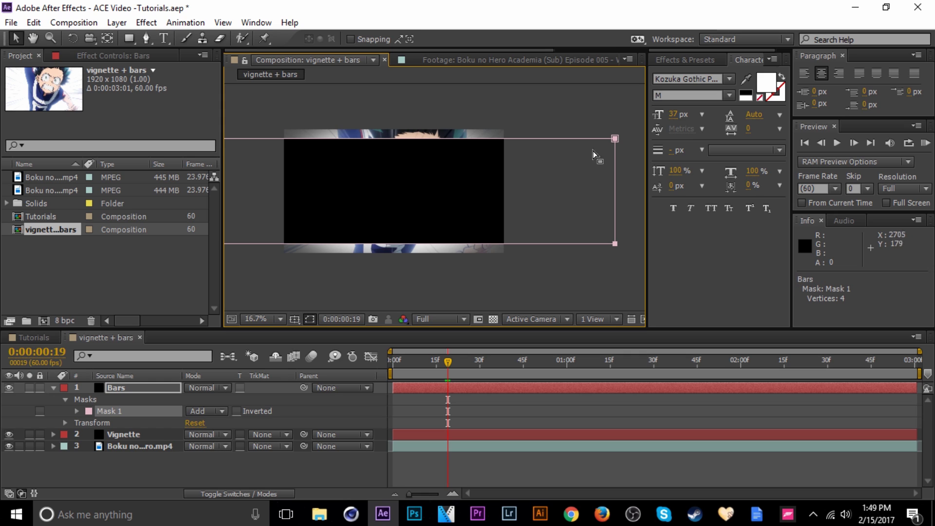
left_click(212, 411)
left_click(242, 333)
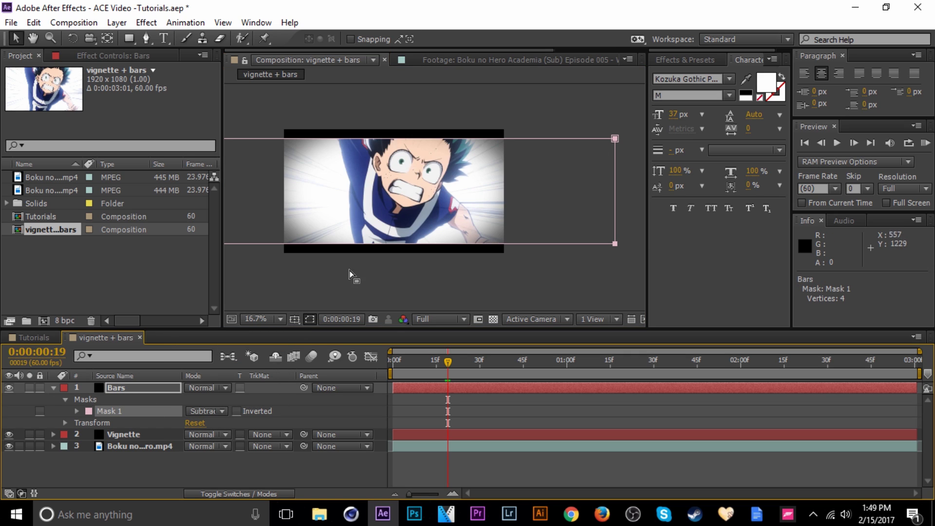
Set the viewer magnification to Fit and RAM-preview the vignetted, letterboxed clip
key("period")
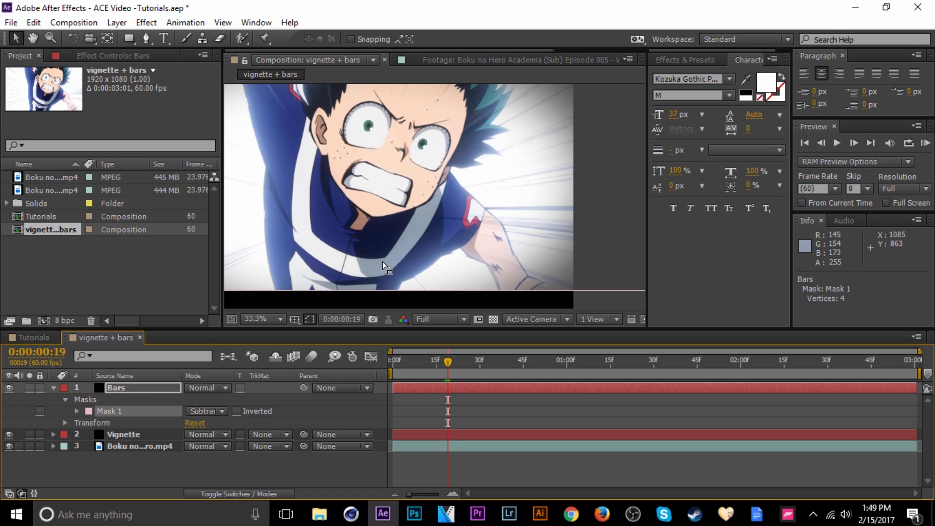
left_click(263, 319)
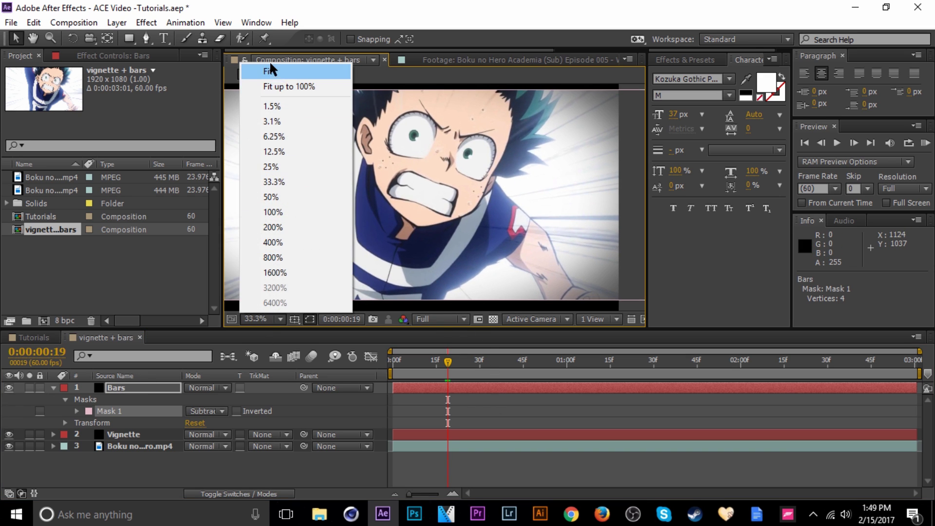
left_click(271, 68)
left_click(556, 407)
key("KP_0")
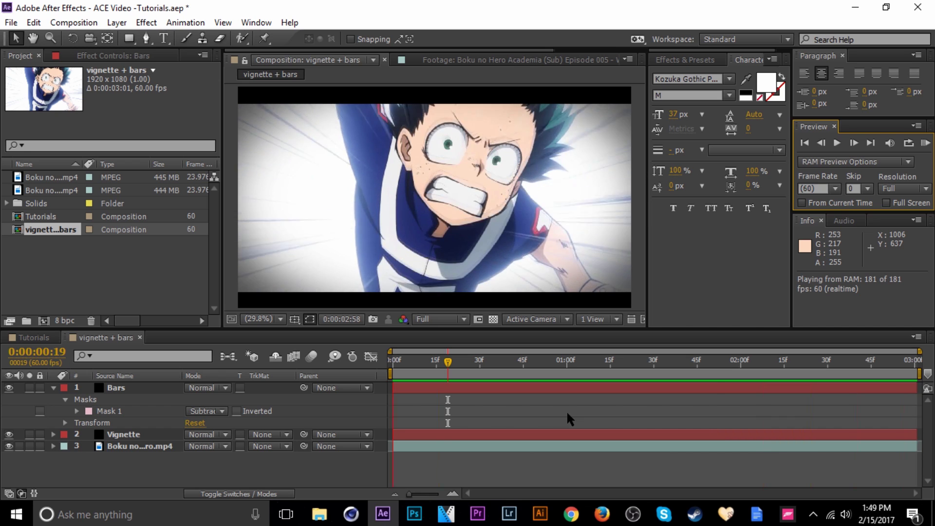
left_click(583, 405)
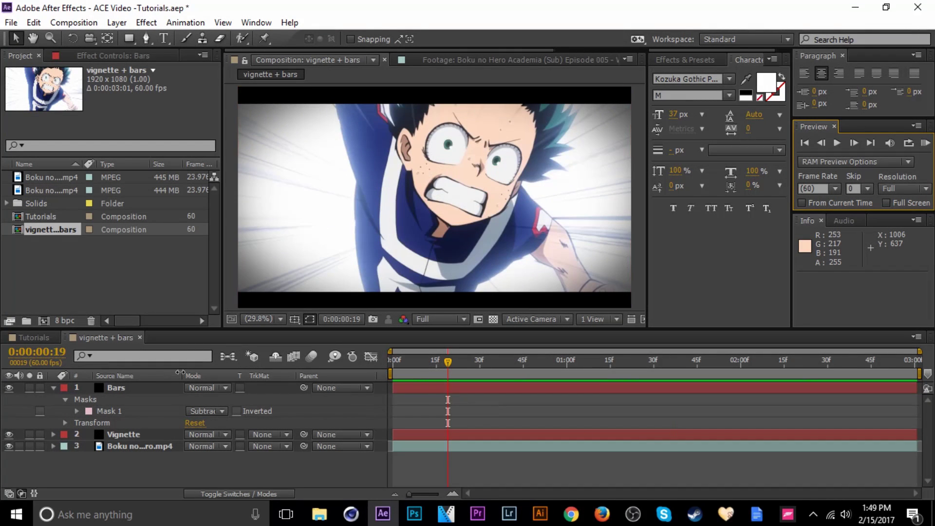
left_click(117, 387)
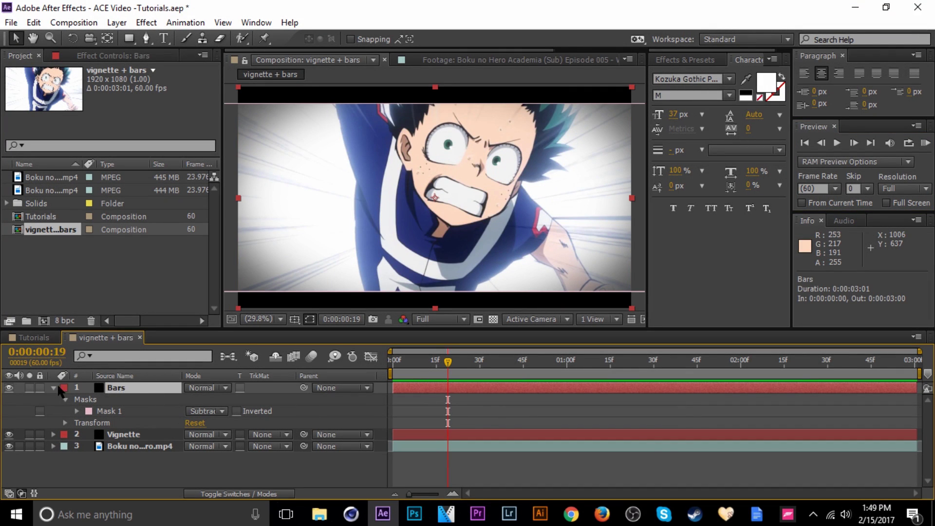
Keyframe Bars Mask Expansion at 65 px on frame 0 and -11 px at frame 15, then preview
key("m")
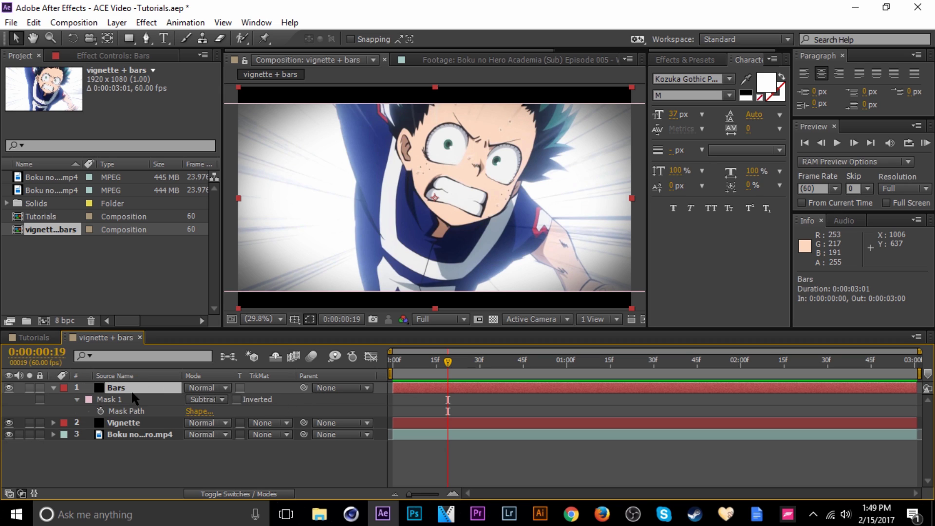
key("m")
key("m")
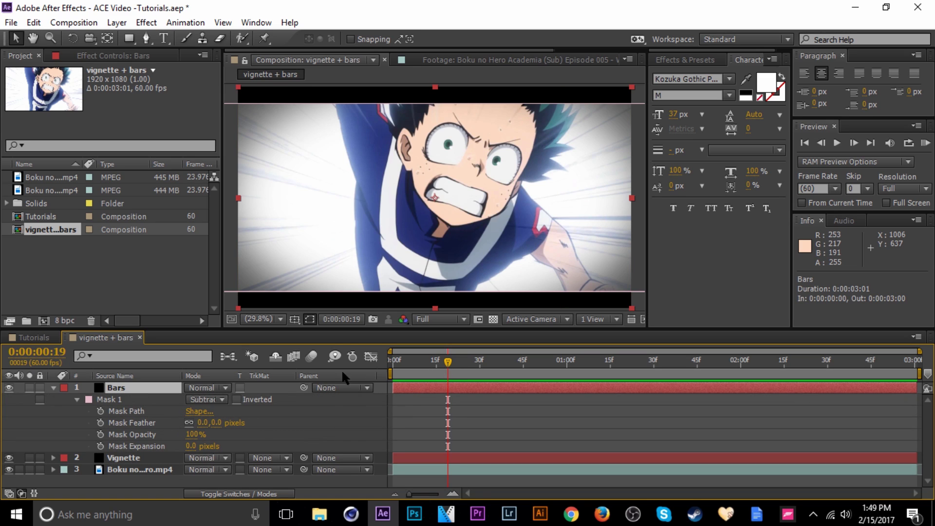
left_click_drag(414, 370, 392, 373)
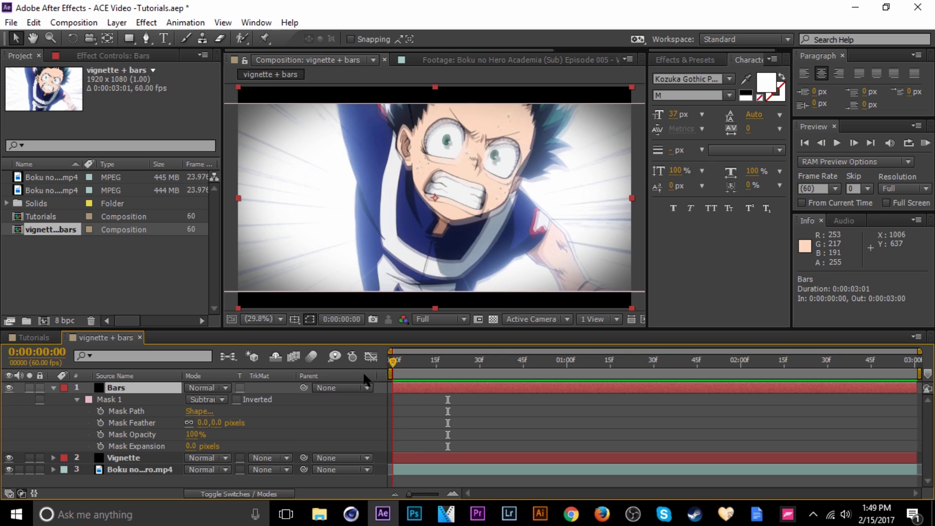
left_click(100, 446)
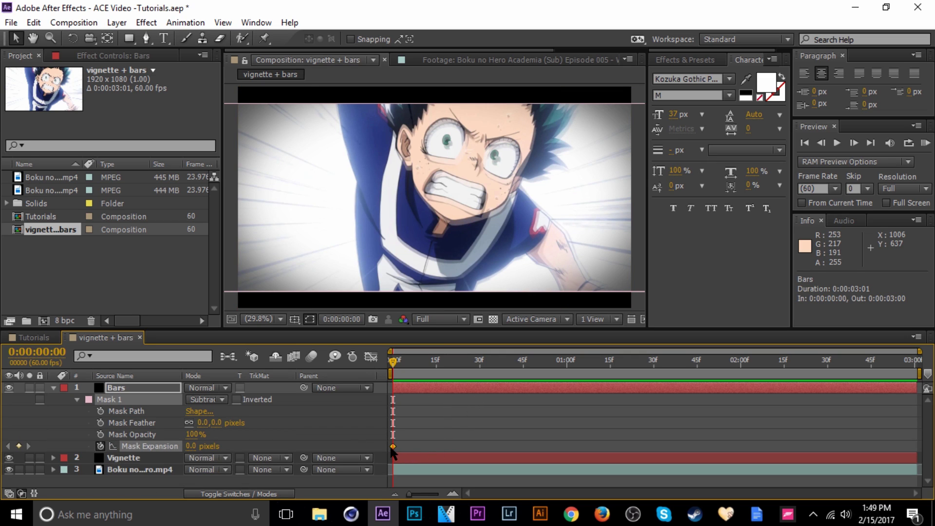
left_click_drag(193, 449, 234, 446)
left_click_drag(395, 366, 440, 371)
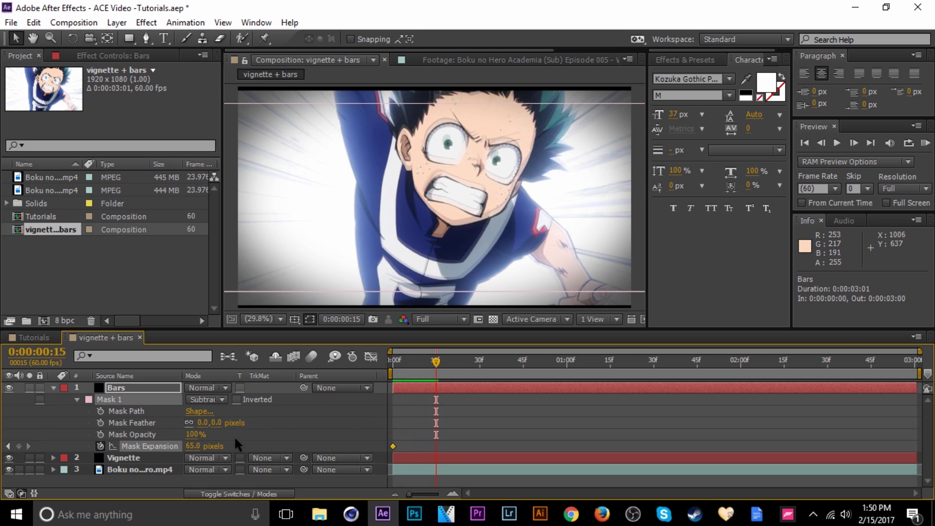
left_click_drag(198, 450, 149, 449)
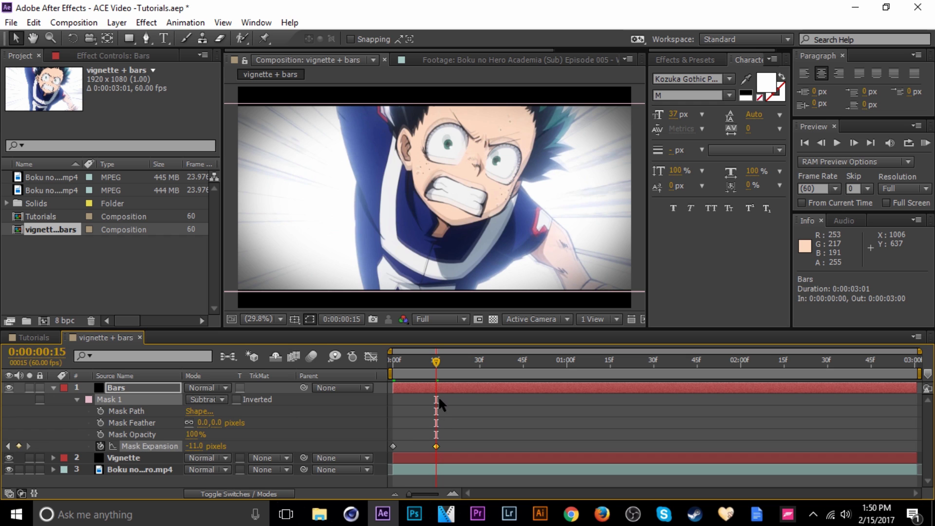
left_click(926, 144)
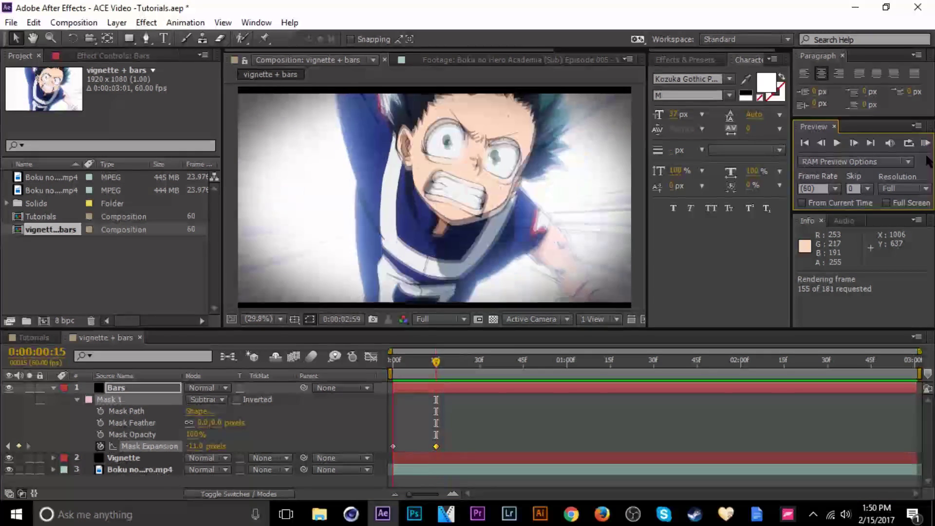
Replay the bars animation from frame 0 to check it
key("space")
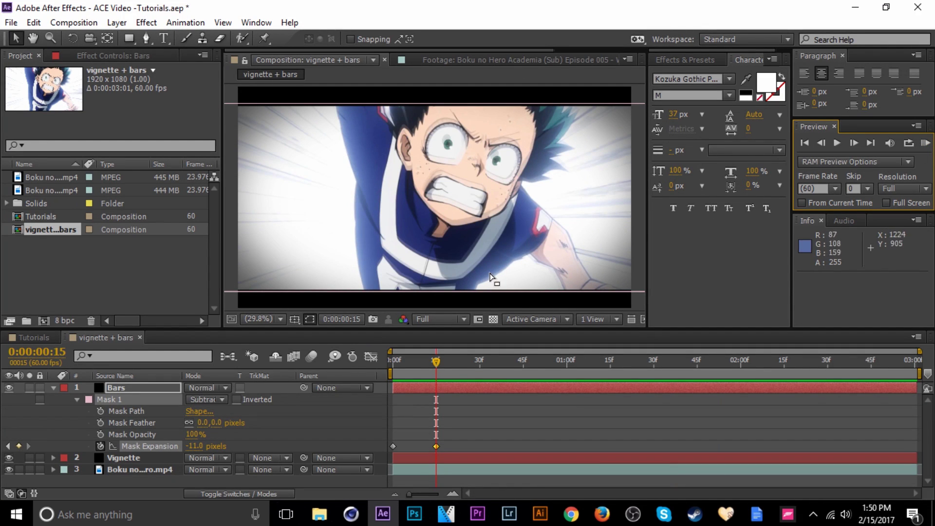
left_click(463, 421)
left_click_drag(436, 360, 381, 360)
left_click(925, 143)
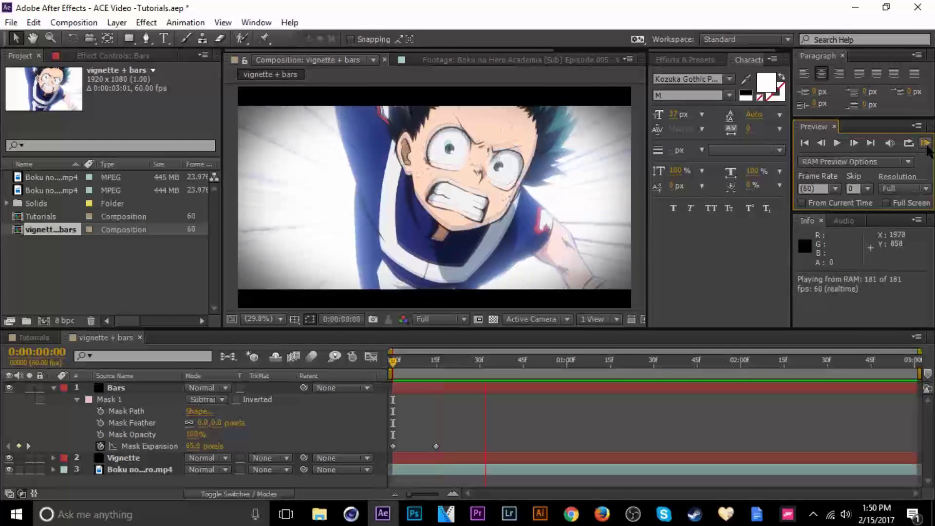
key("space")
Add a -42 px Mask Expansion keyframe, move it to 3:00, and preview
left_click_drag(436, 355, 633, 355)
left_click_drag(200, 447, 181, 447)
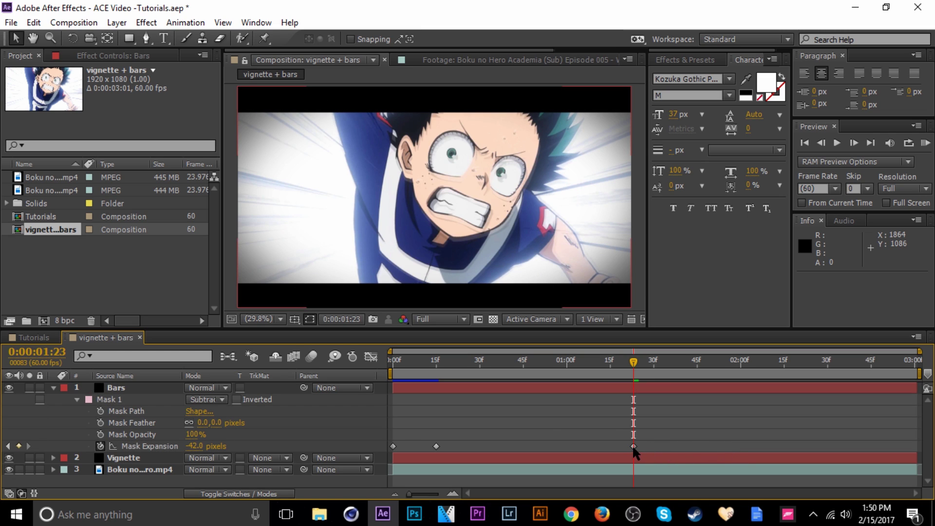
left_click_drag(633, 446, 860, 447)
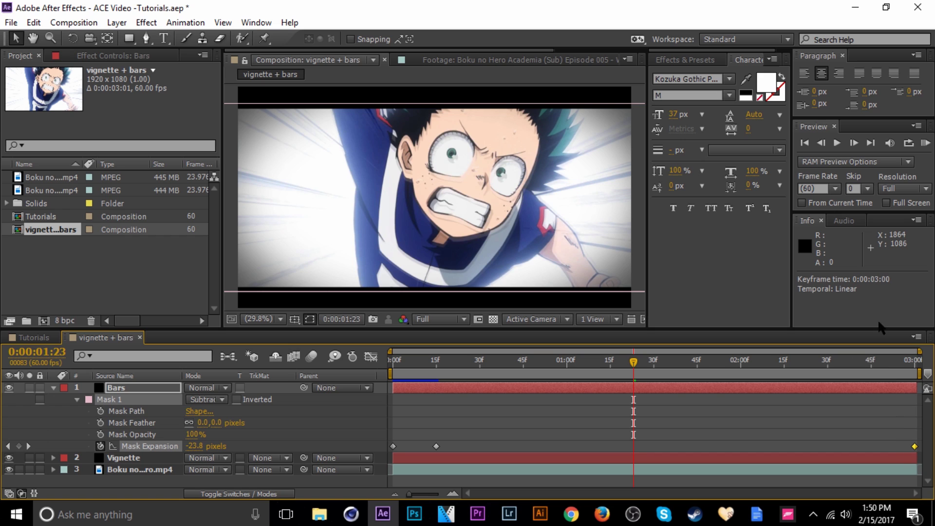
left_click(925, 143)
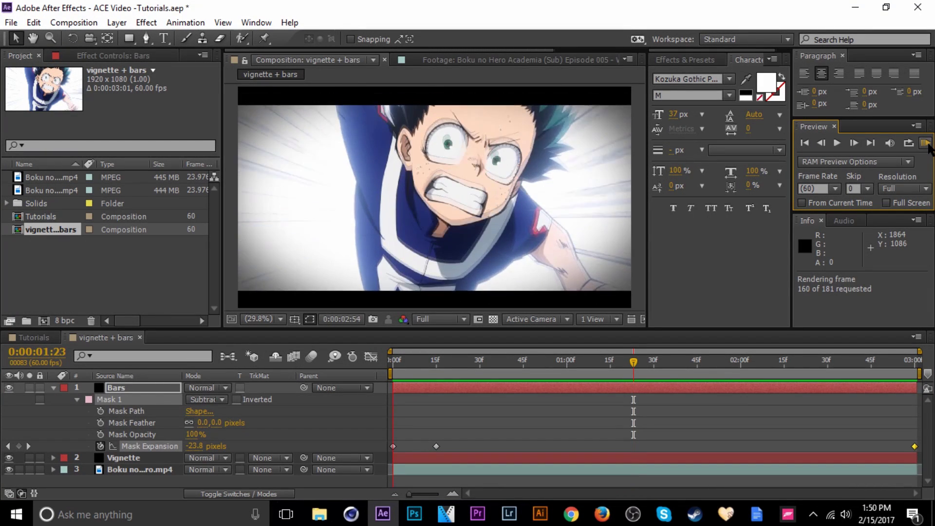
left_click(929, 160)
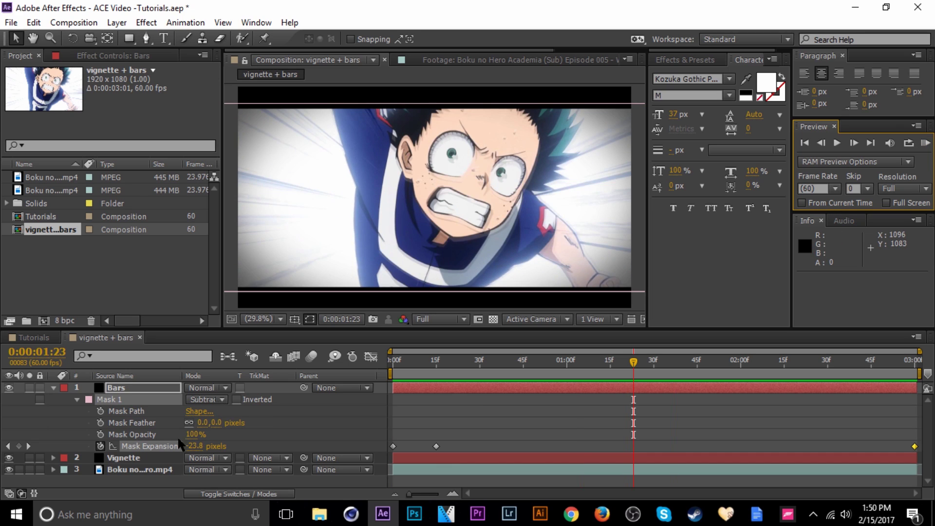
left_click(28, 446)
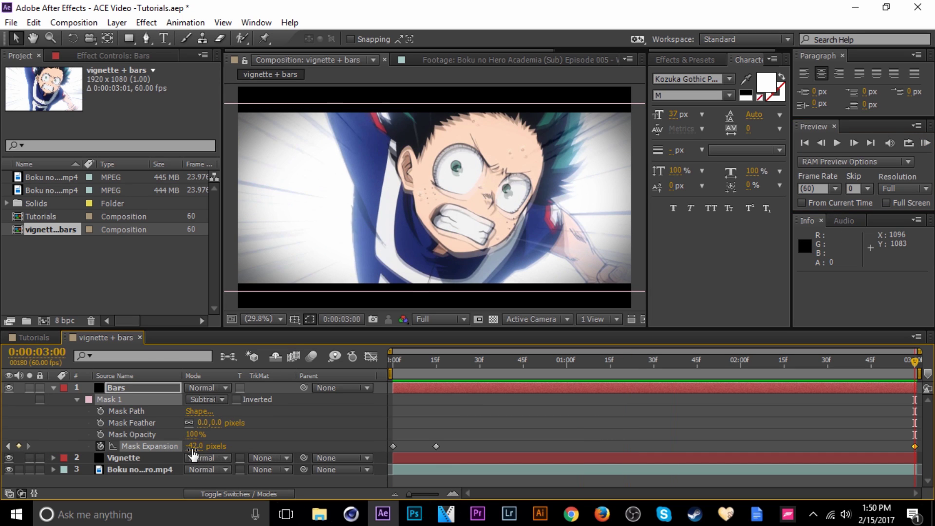
Deepen the 3:00 Mask Expansion keyframe to -74 px and RAM-preview the result
left_click_drag(179, 452, 176, 452)
left_click(927, 146)
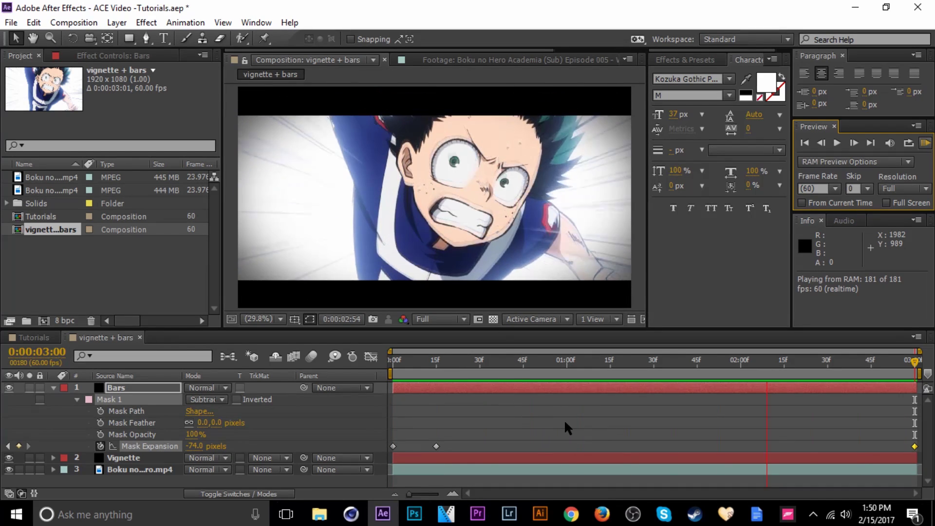
key("u")
left_click(509, 362)
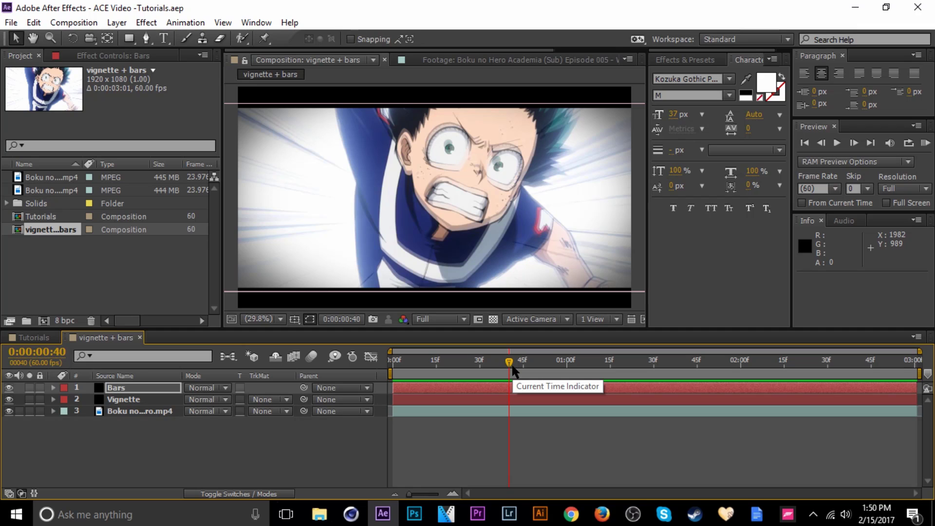
Preview again from about 1 second and scrub back through the clip to check the bars
left_click_drag(510, 363, 570, 360)
left_click(925, 143)
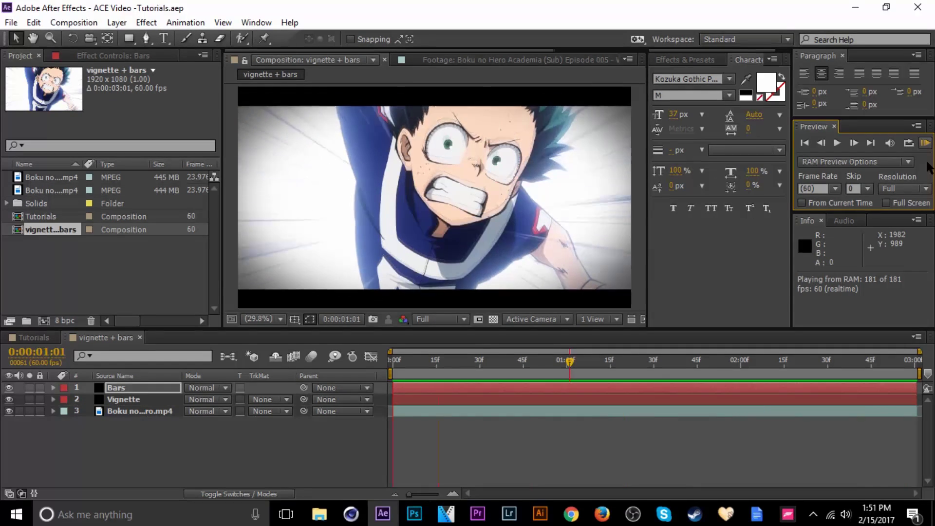
key("space")
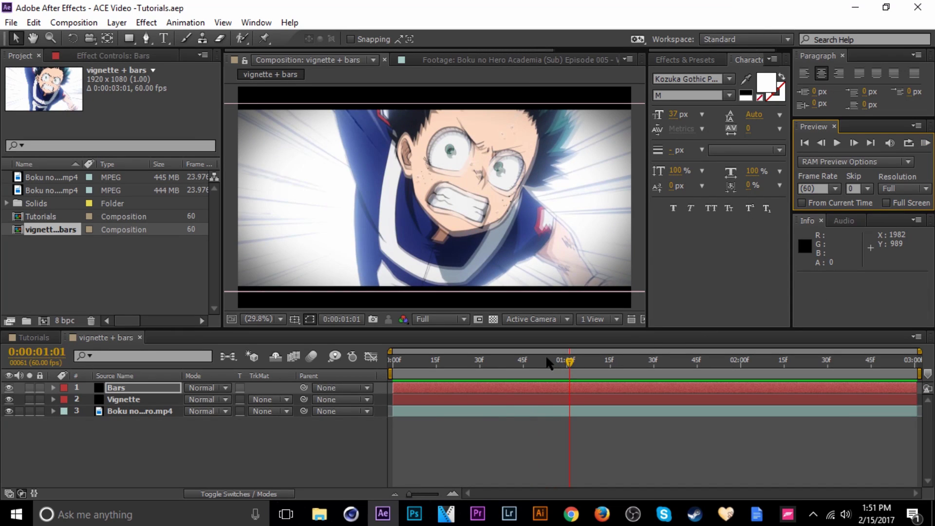
left_click_drag(540, 363, 512, 364)
left_click(586, 436)
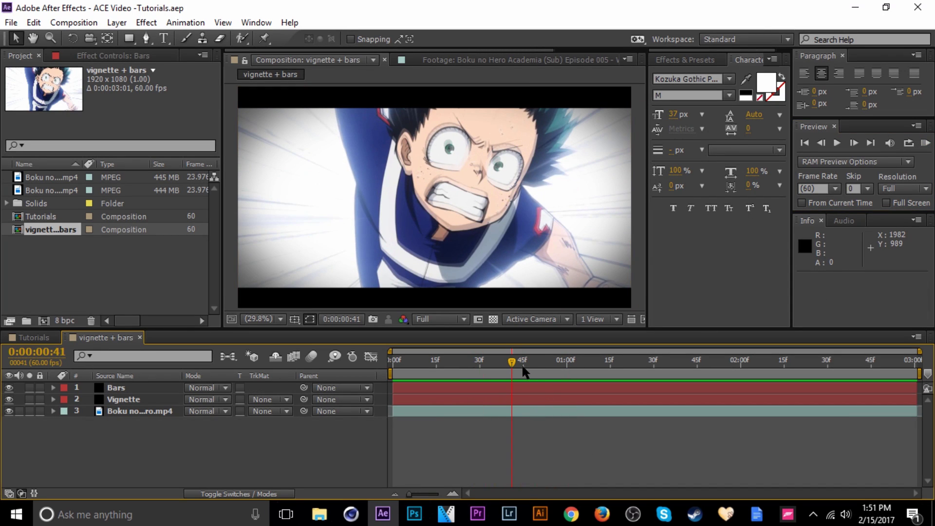
left_click_drag(623, 363, 479, 364)
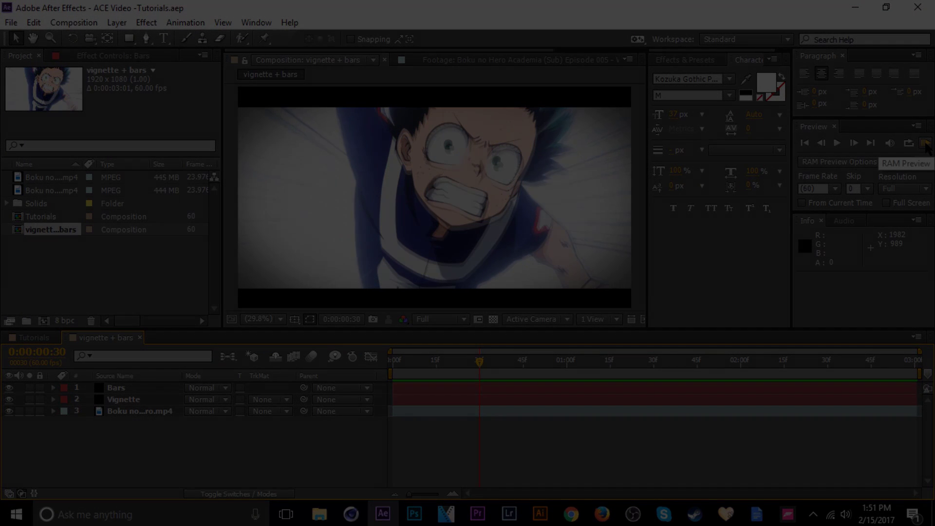